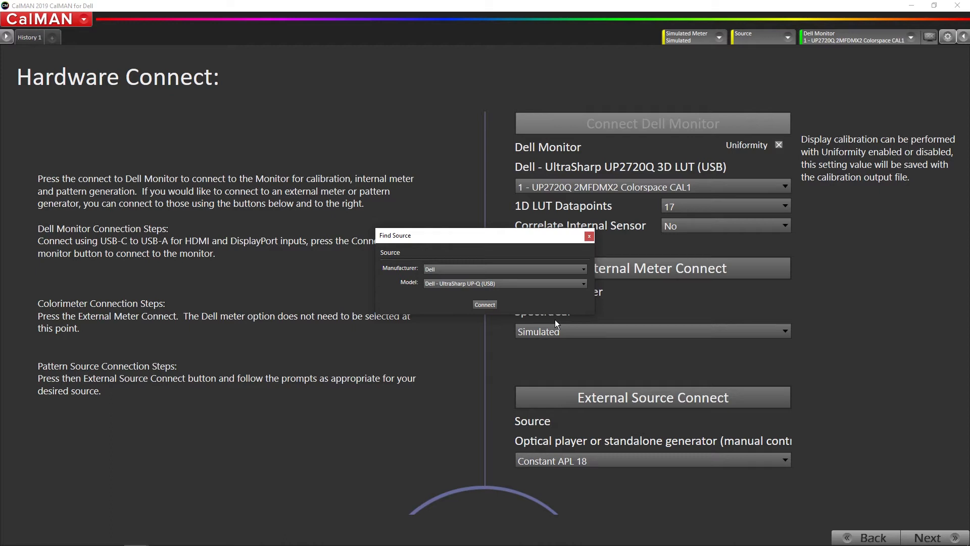
Connect the Dell - UltraSharp UP-Q (USB) pattern source and search for the external meter
click(483, 305)
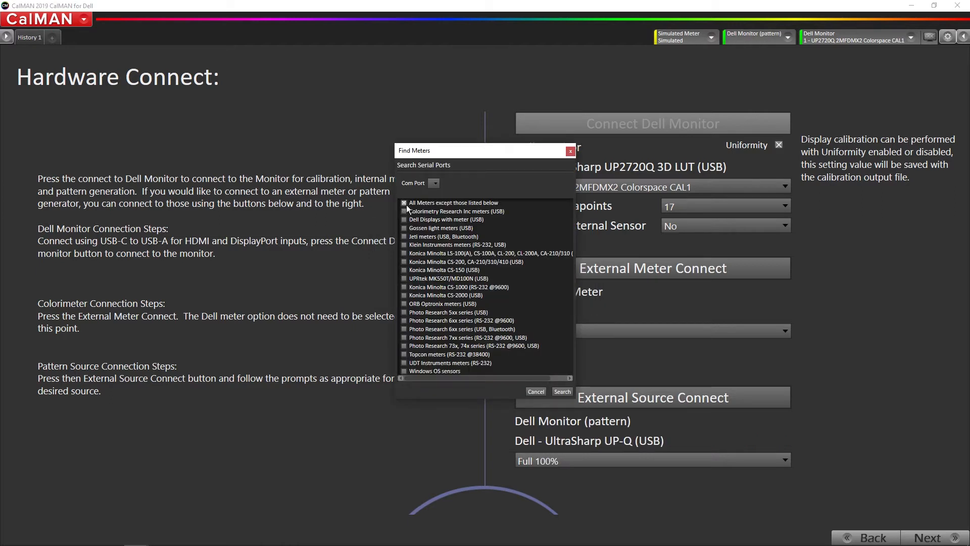
click(561, 391)
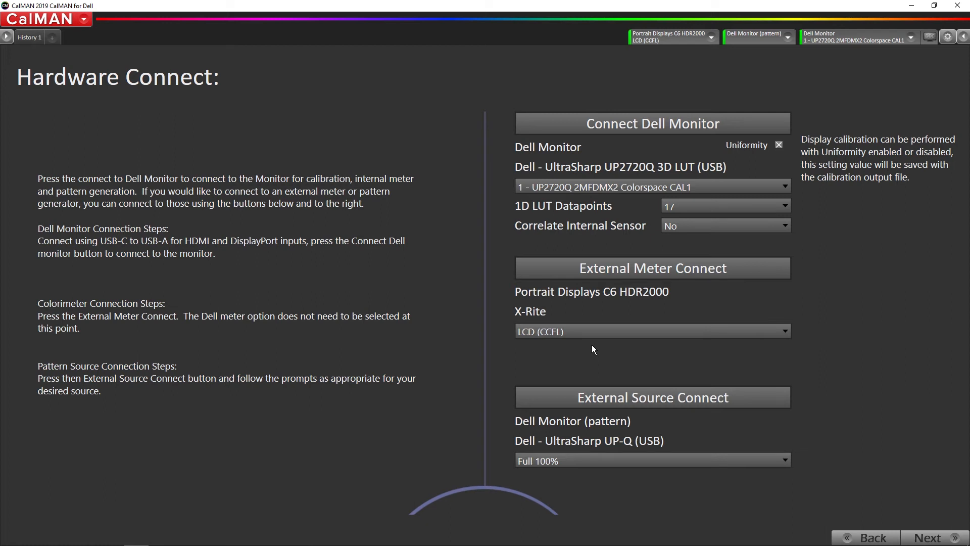
Set the external meter's display mode to OLED (RGB), leaving the pattern source connection as it is
right_click(581, 331)
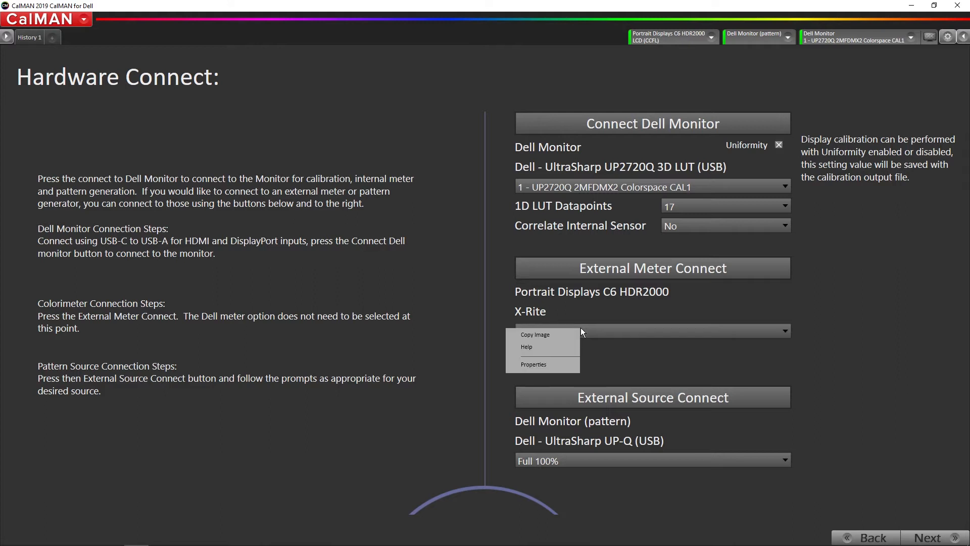
click(609, 335)
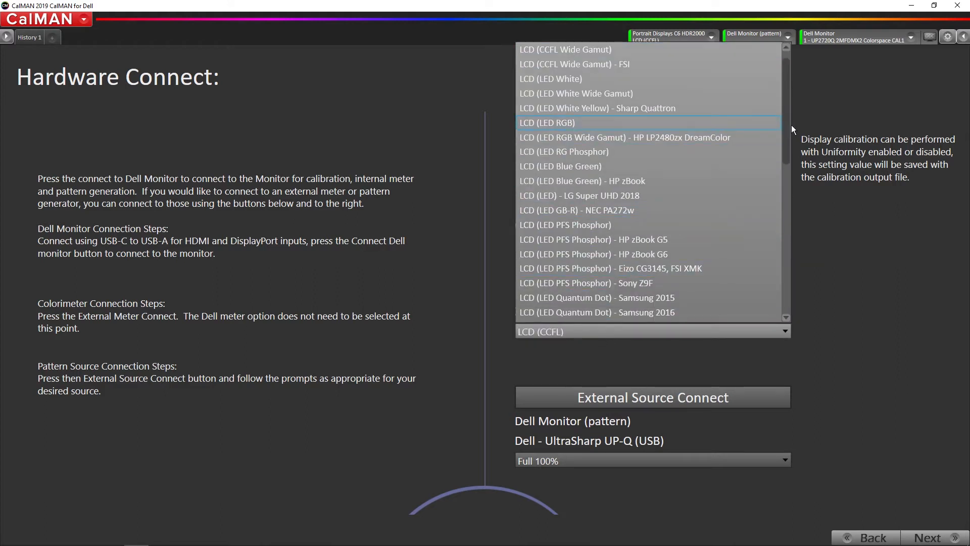
drag(784, 130, 777, 209)
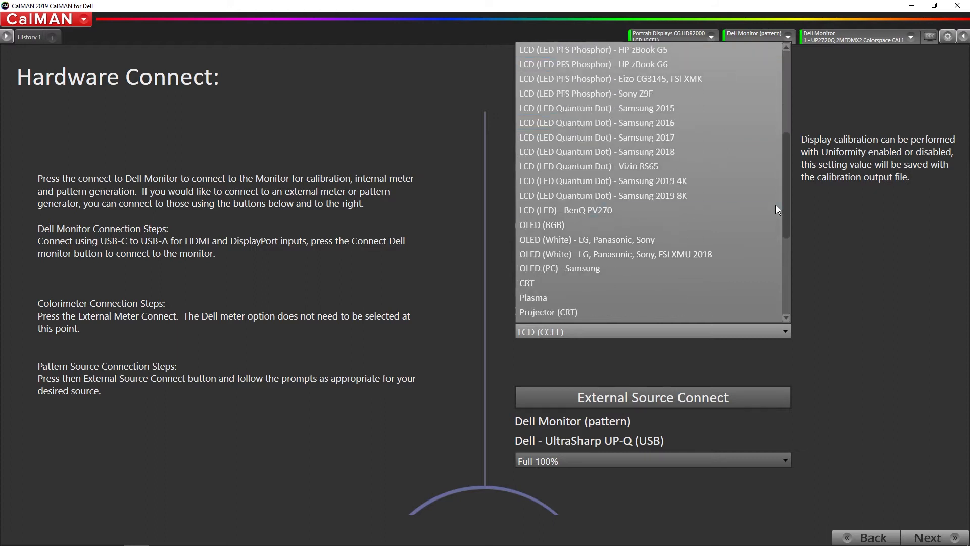
click(603, 224)
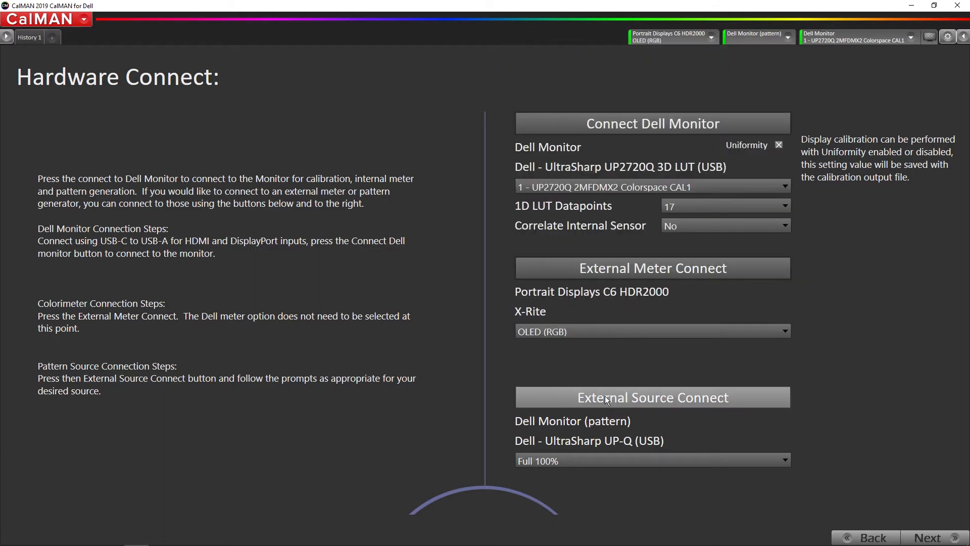
click(639, 398)
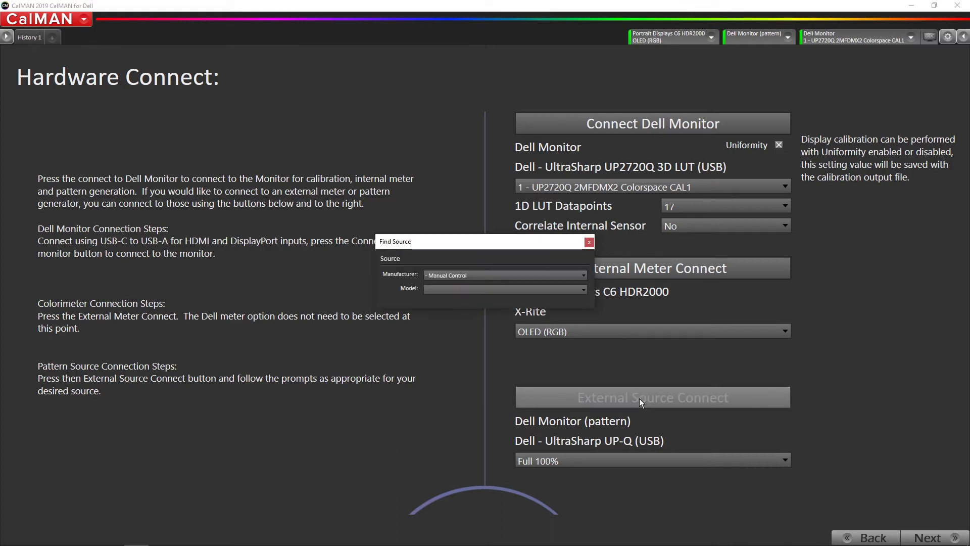
click(590, 243)
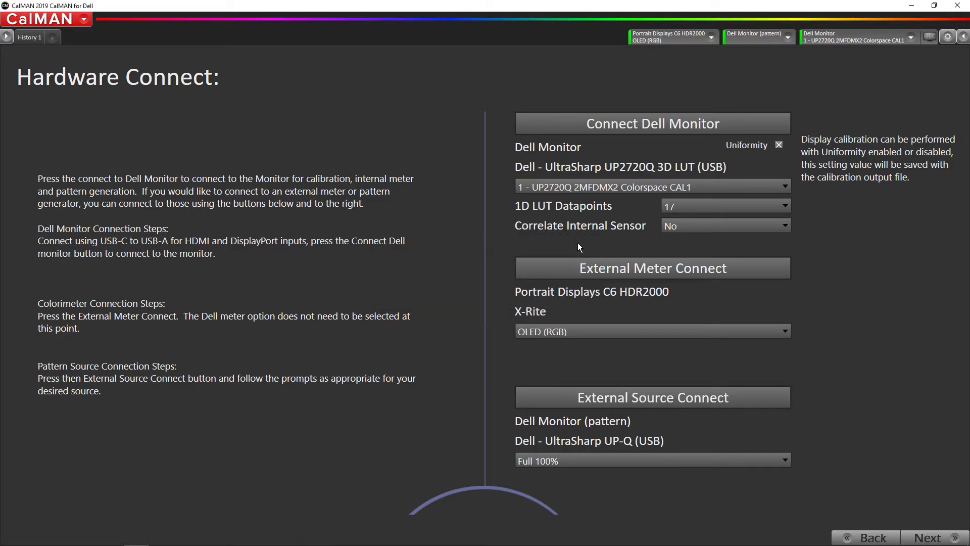
Proceed to the calibration targets and connect to the SpectraCal MobileForge Pattern Generator at IP address 192.168.49.51
click(928, 538)
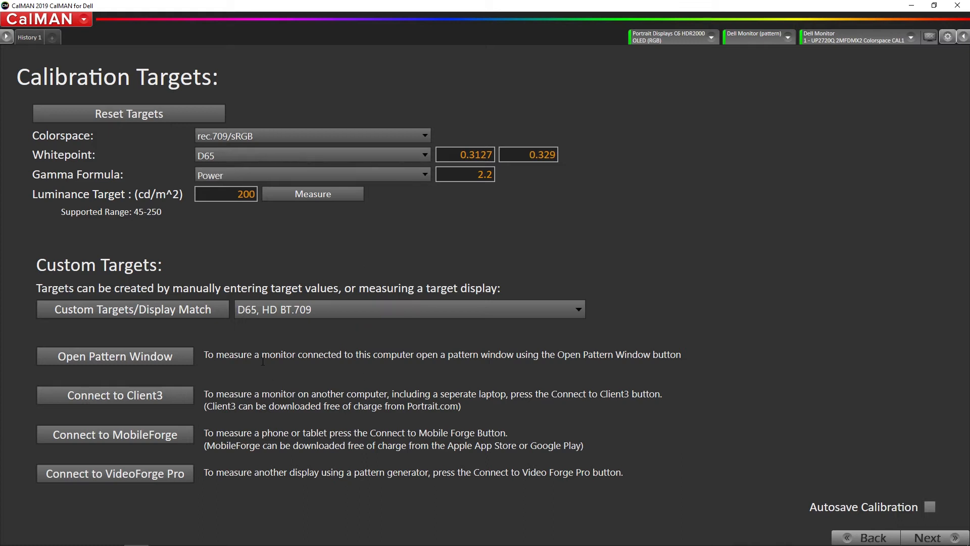
click(114, 435)
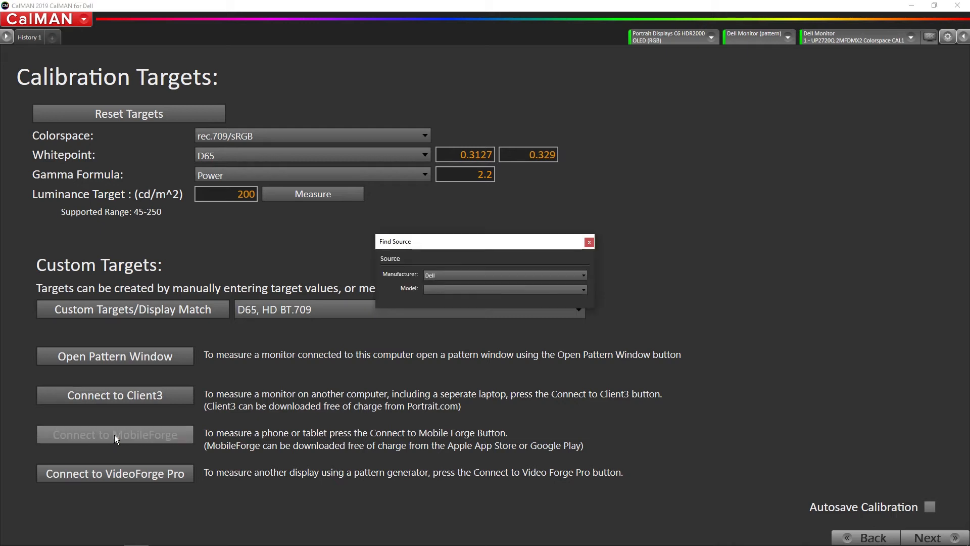
click(485, 276)
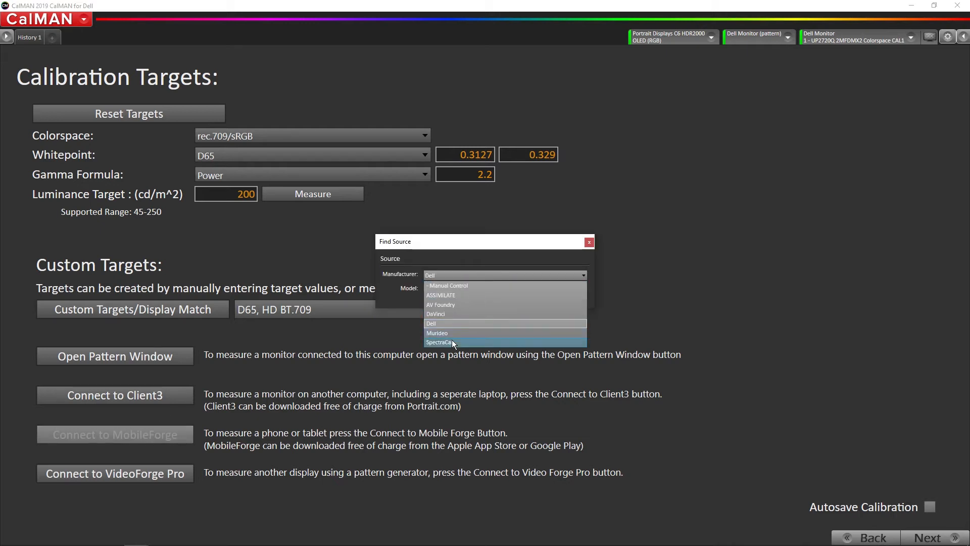
click(449, 341)
click(466, 289)
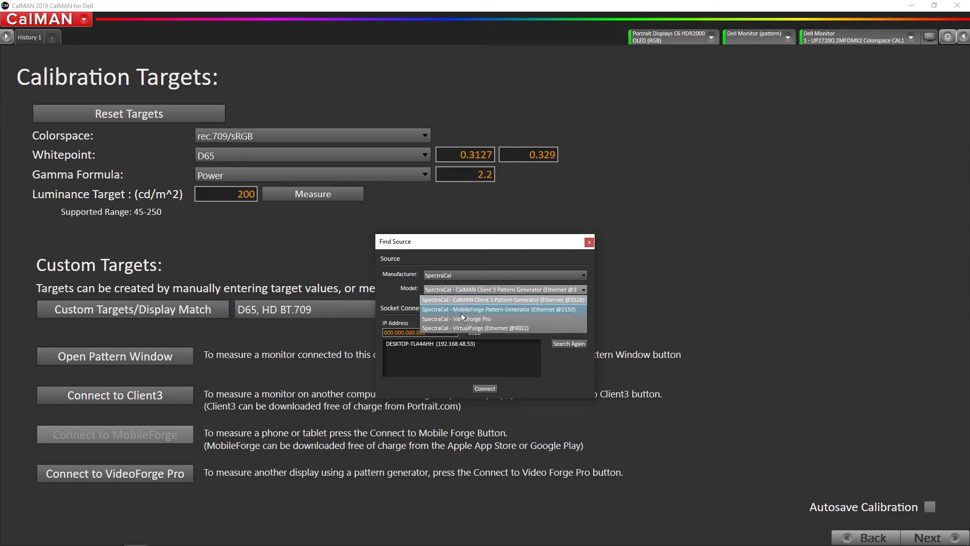
click(458, 311)
double_click(437, 331)
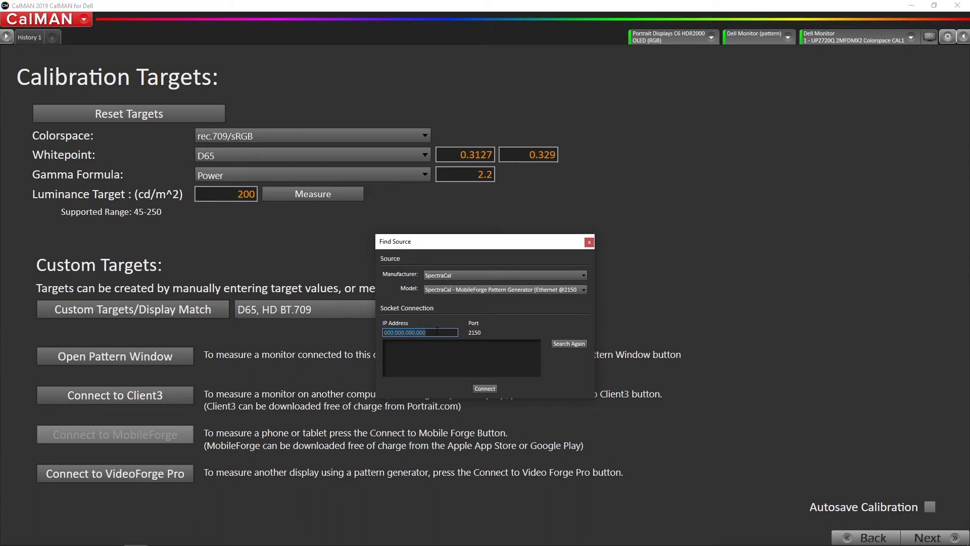
text(192.168.49.51)
click(486, 389)
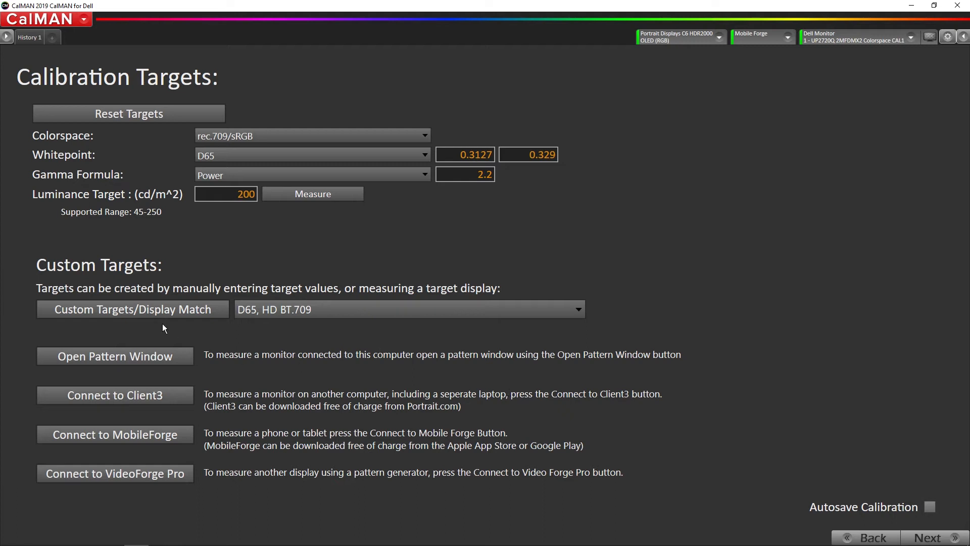
Read the mobile display's colorspace at 100 stimulus as "mobile device OLED" with Match Display Gamma enabled, and close the colorspace editor
click(135, 314)
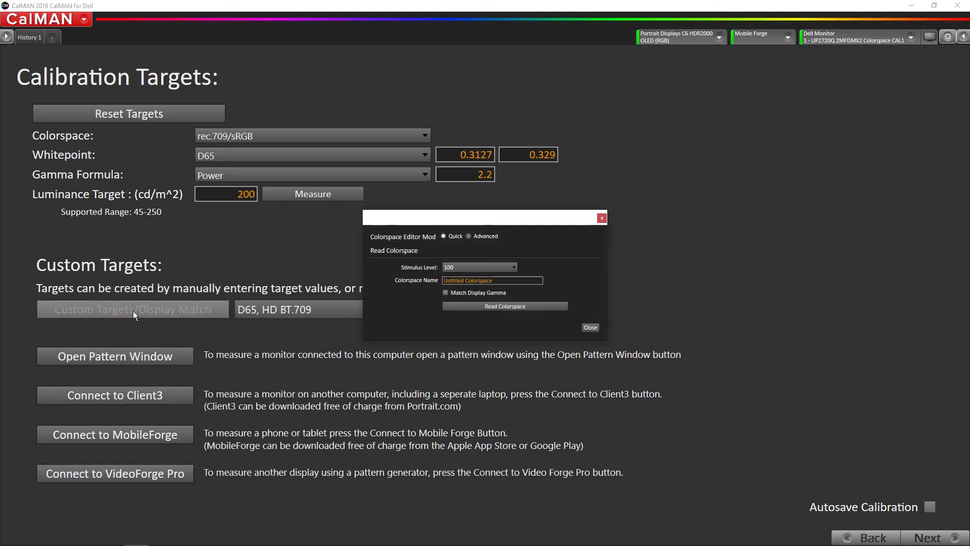
click(499, 281)
text(mobile device OLED)
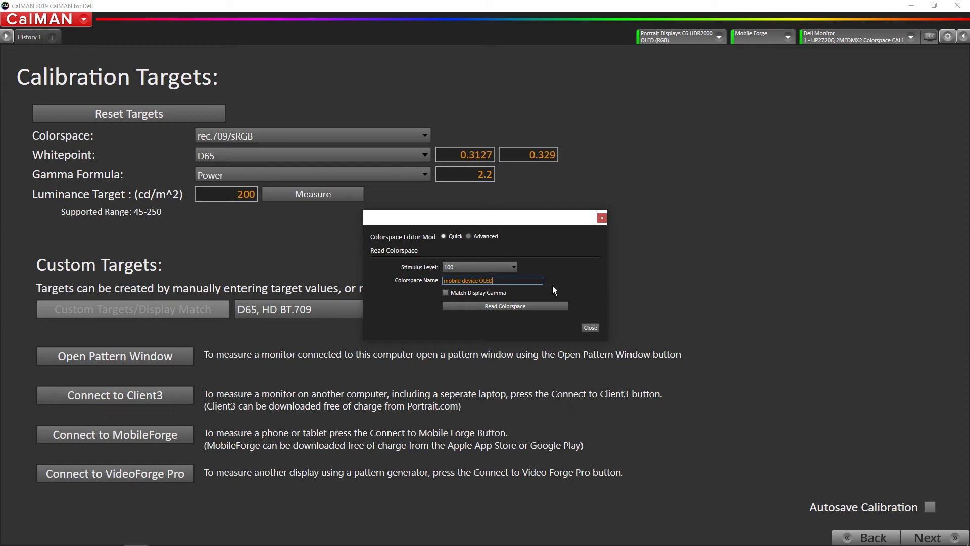
click(444, 293)
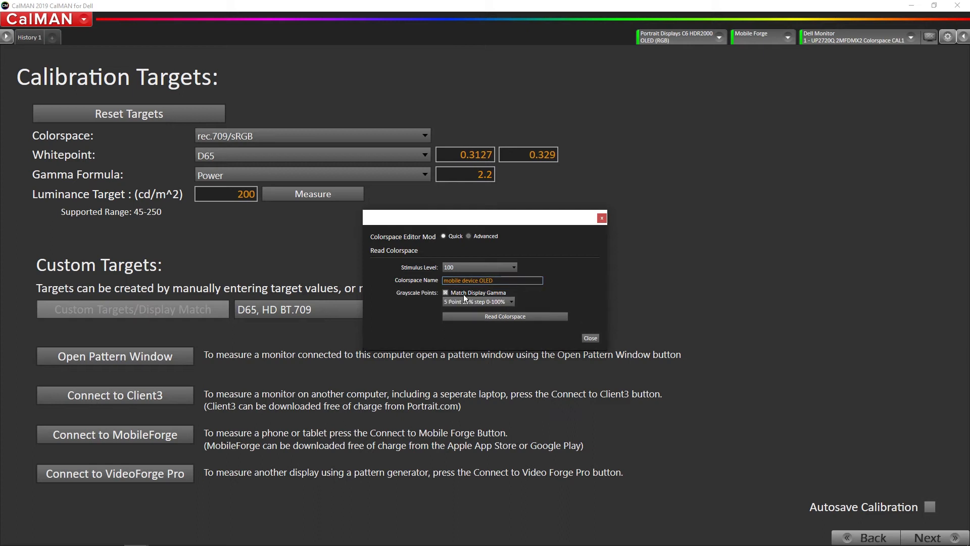
click(511, 315)
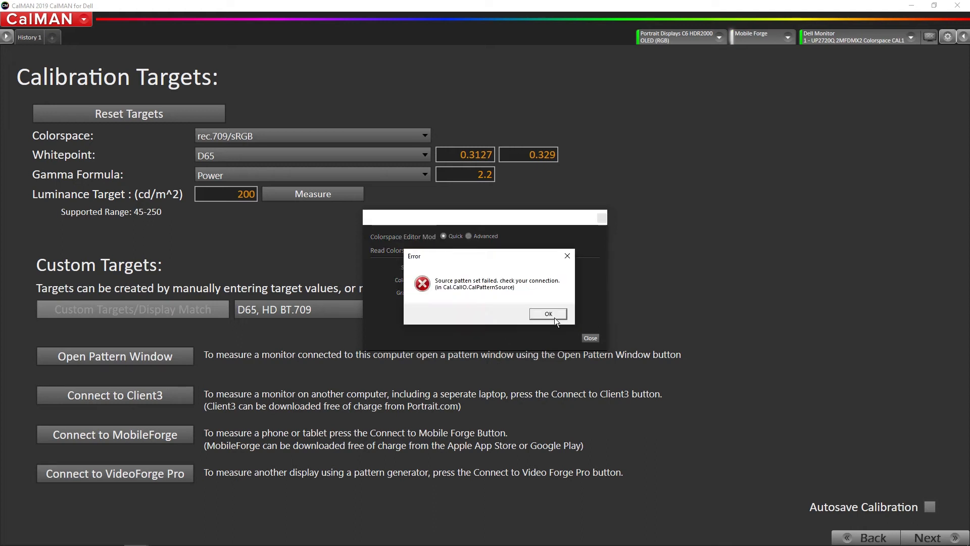
click(554, 317)
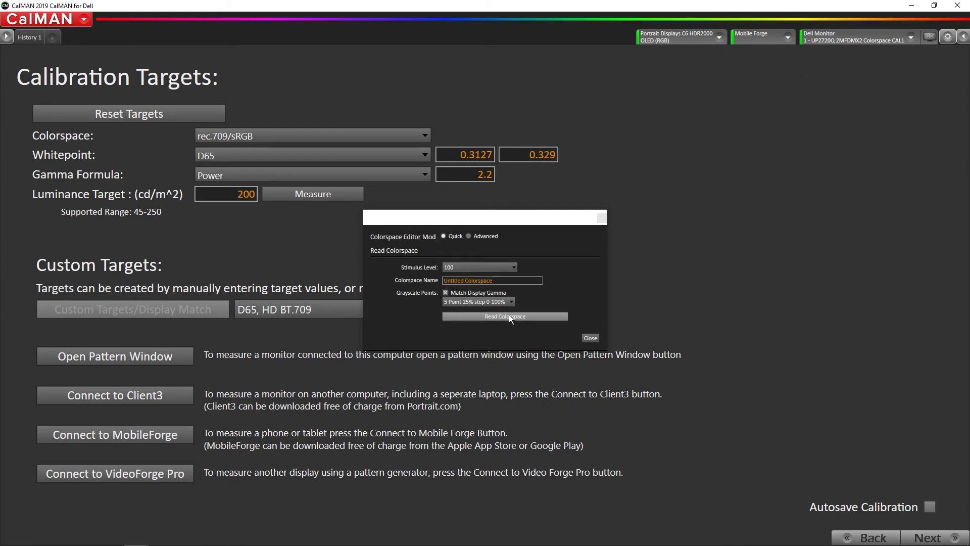
click(505, 280)
text(m)
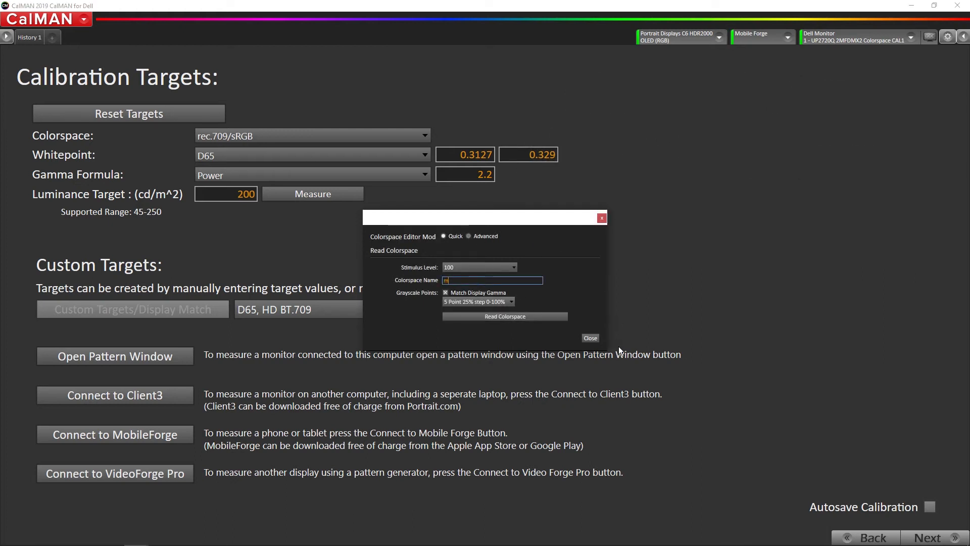
click(590, 338)
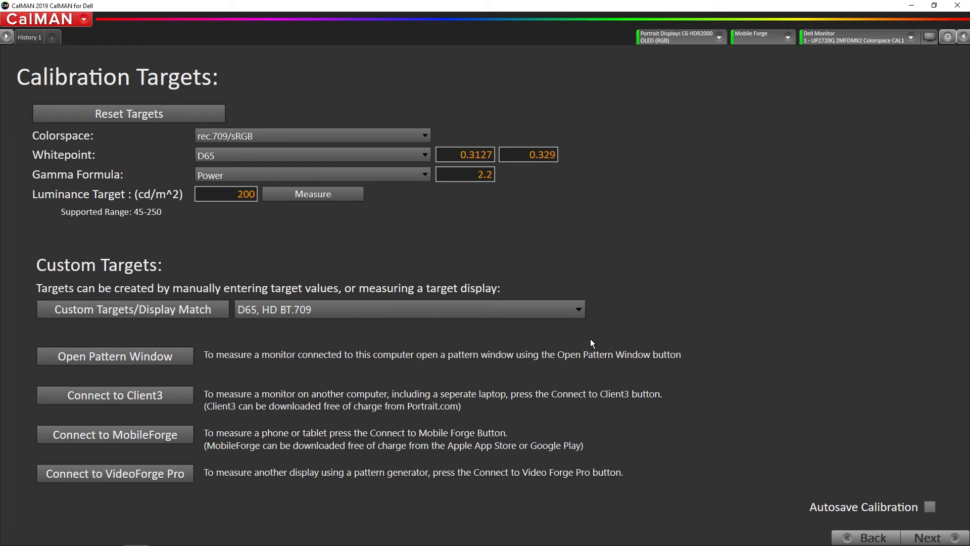
Choose mobile device OLED as the custom target and enable Autosave Calibration before continuing to the Pre-Calibration Capture page
click(507, 316)
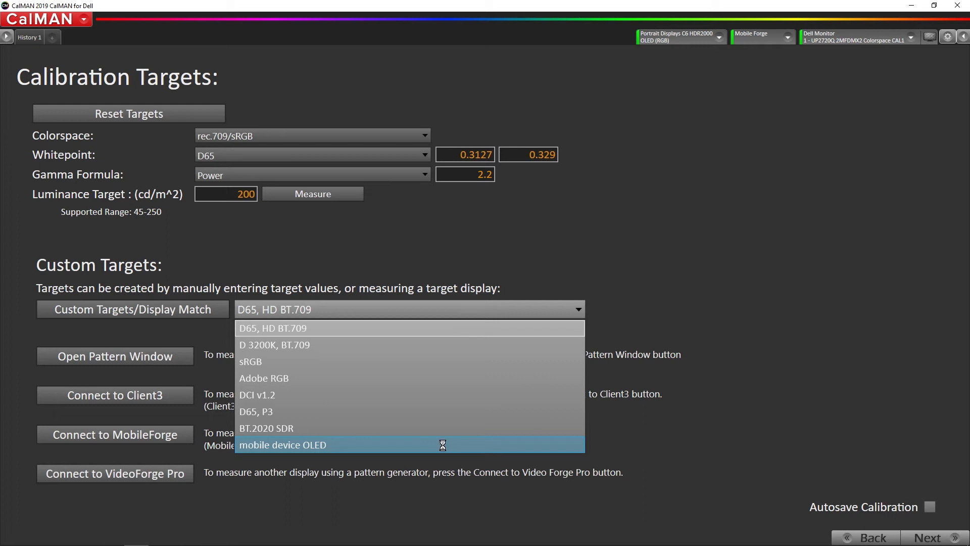
click(443, 445)
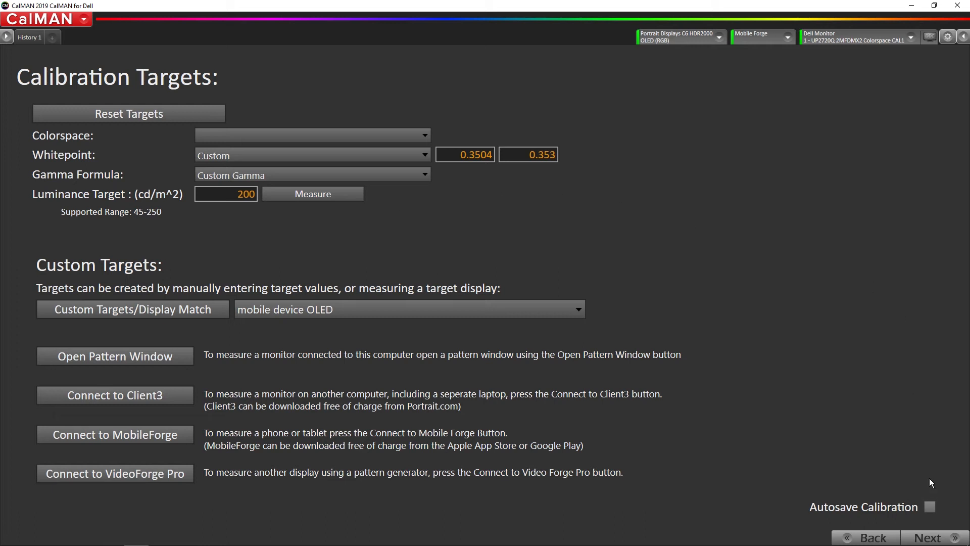
click(928, 507)
click(936, 537)
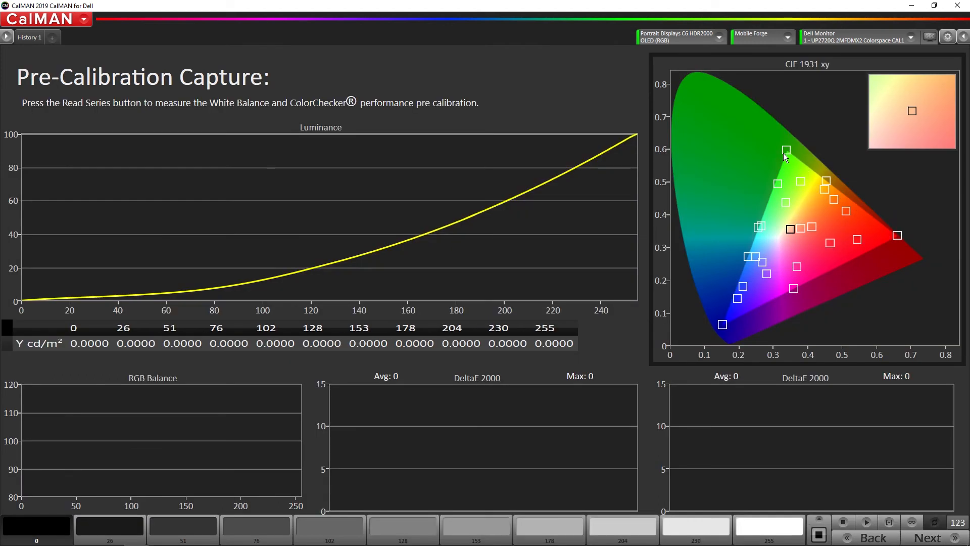
Switch the active pattern source from Mobile Forge to Dell Monitor (pattern)
click(755, 37)
click(665, 78)
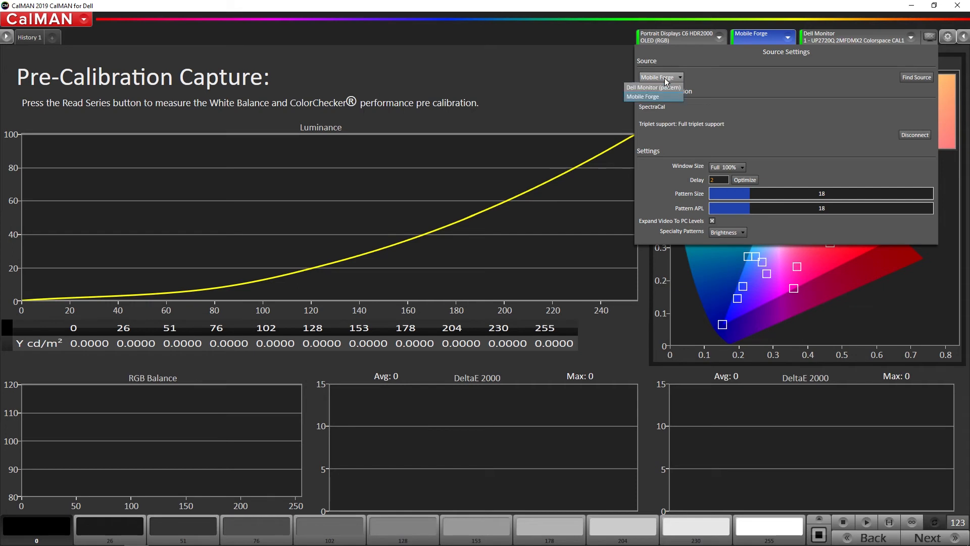
click(660, 96)
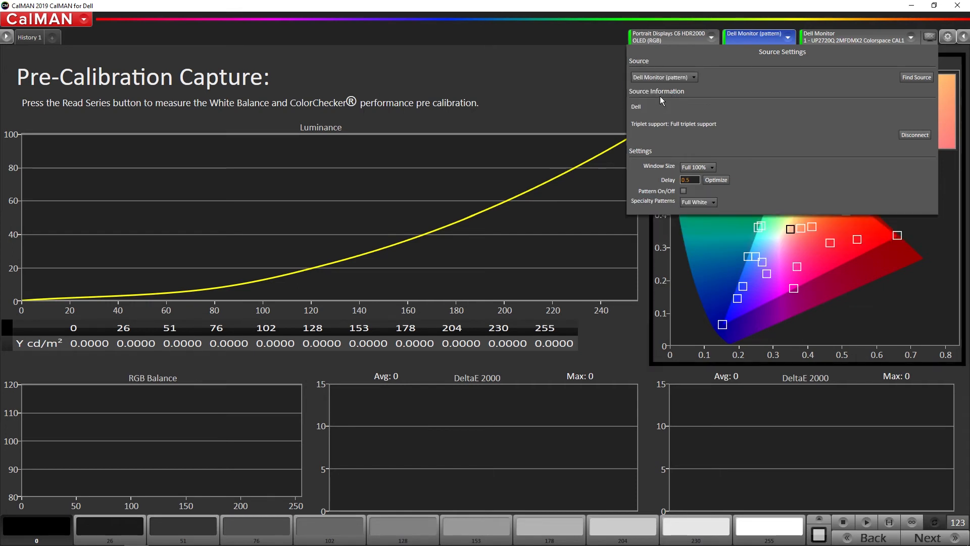
Set the meter's target display type to LCD (LED PFS Phosphor)
click(671, 39)
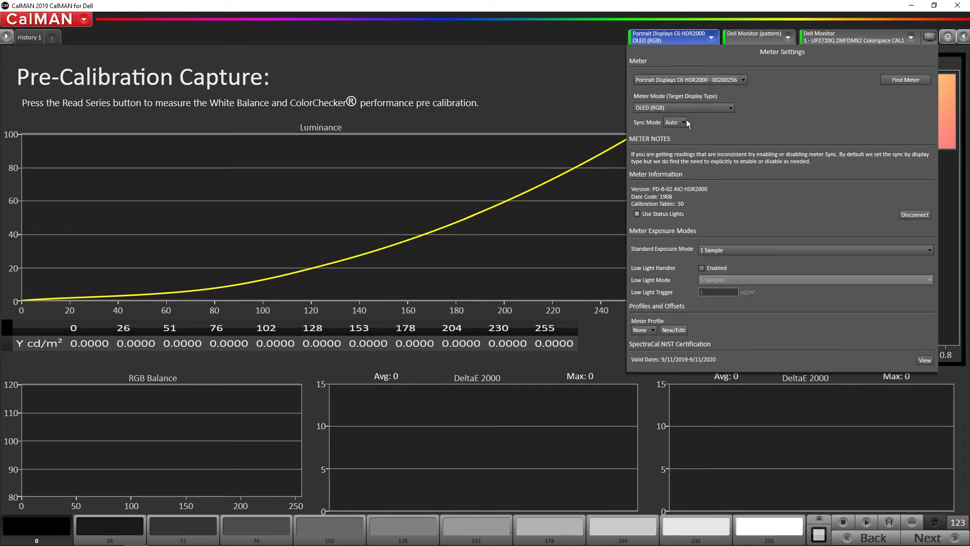
click(672, 108)
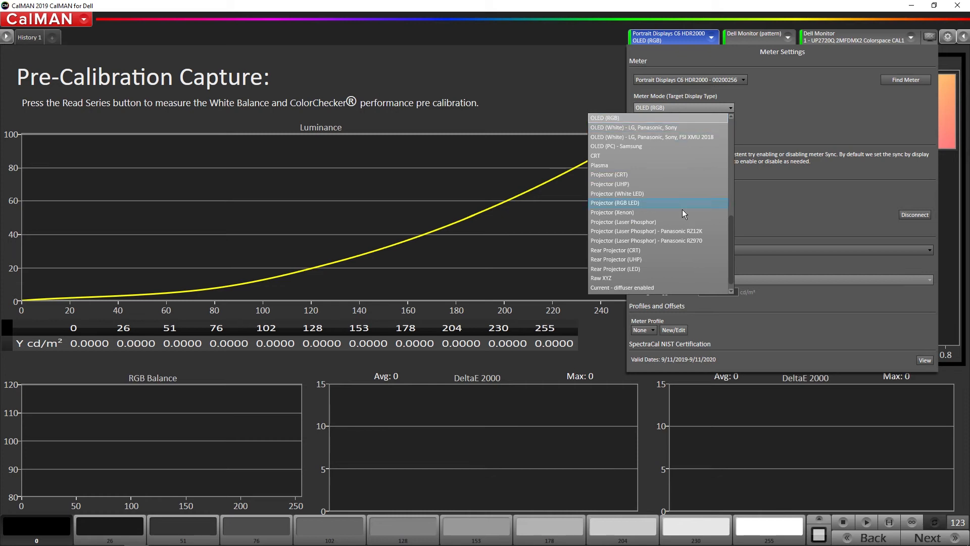
drag(729, 225, 718, 154)
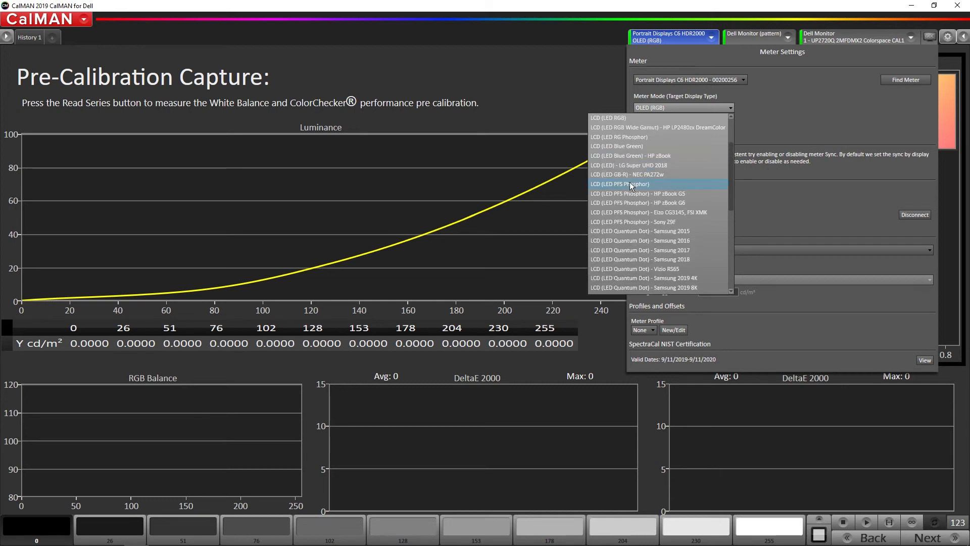
click(677, 184)
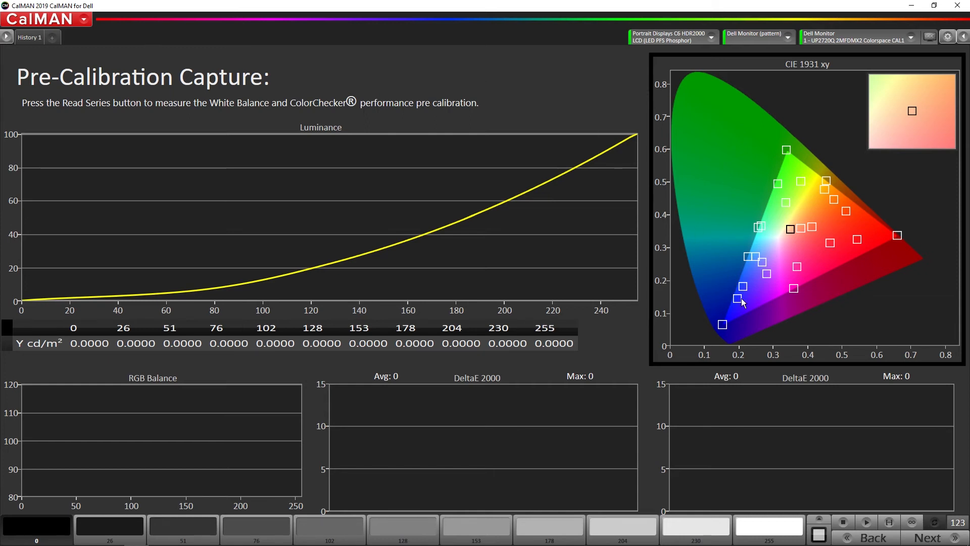
Run the measurement series with automated calibration and save the calibration file as "mobile device oled"
click(890, 520)
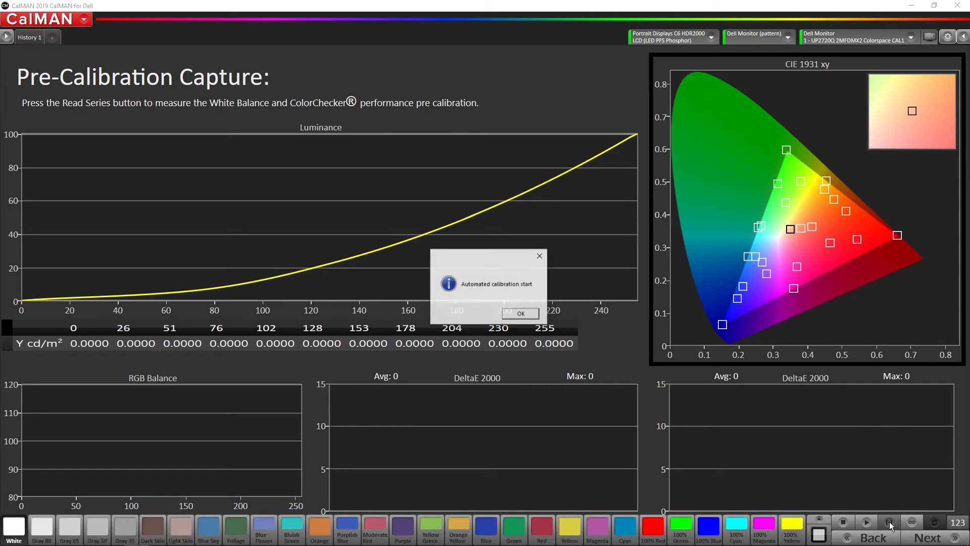
click(520, 313)
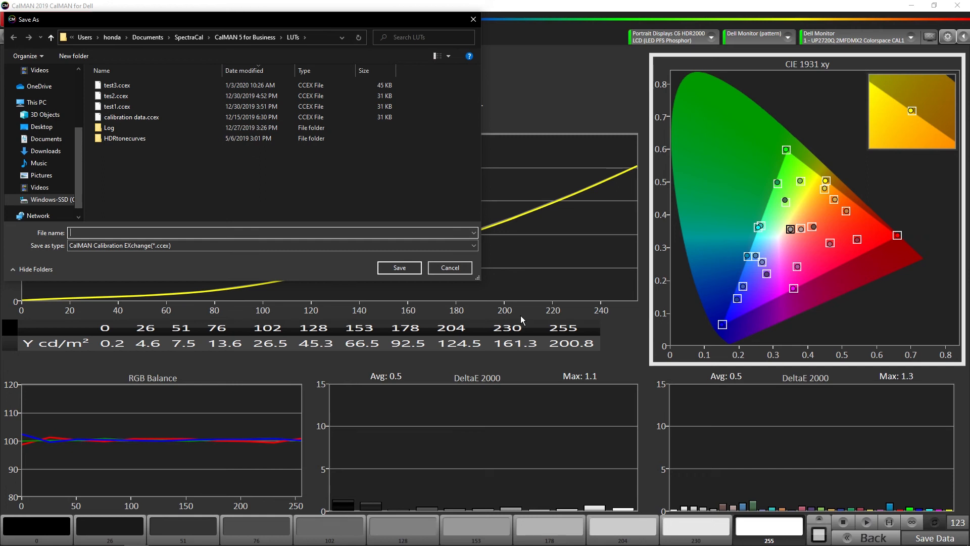
text(mobile device oled)
click(402, 267)
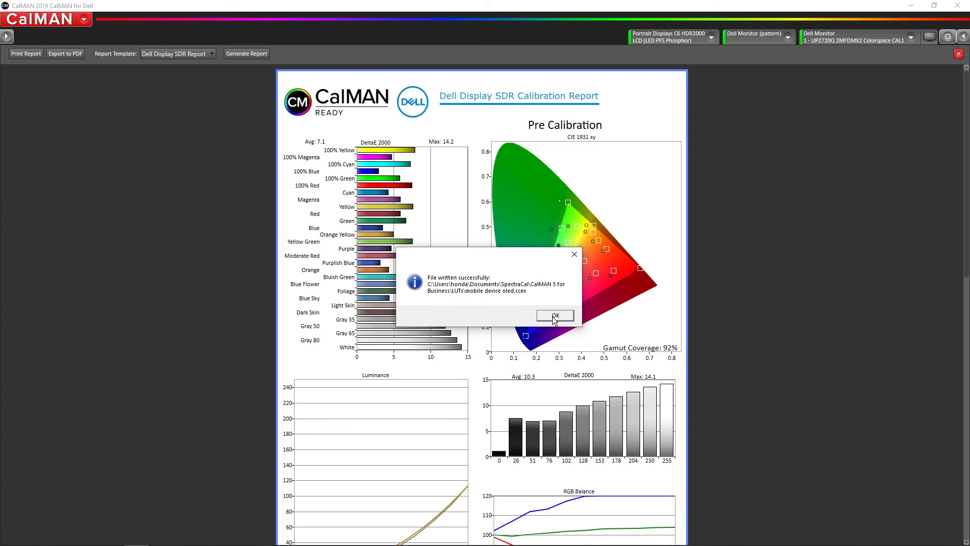
click(554, 316)
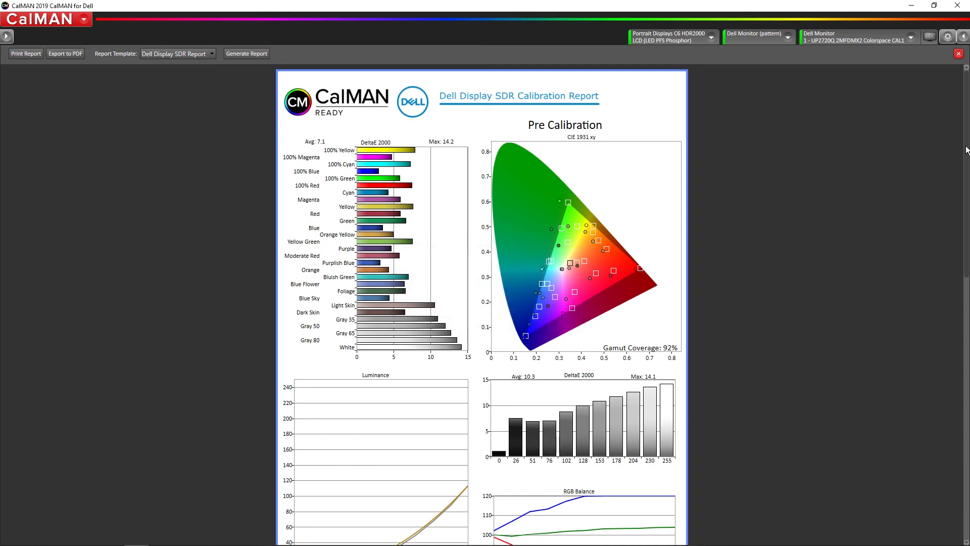
Examine the Post Calibration page of the report, including the 100% Red point on the CIE 1931 xy chart
scroll(966, 150, down, 10)
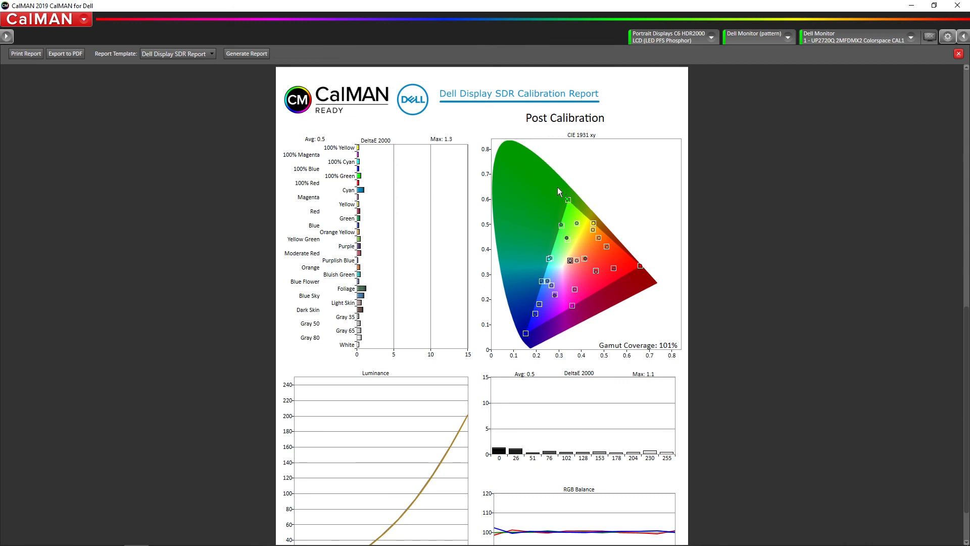
mouse_move(642, 268)
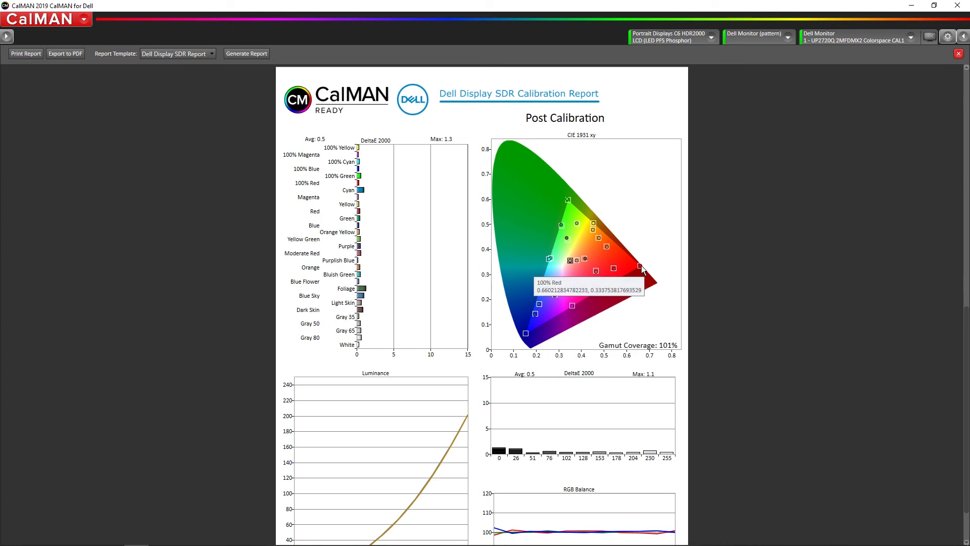